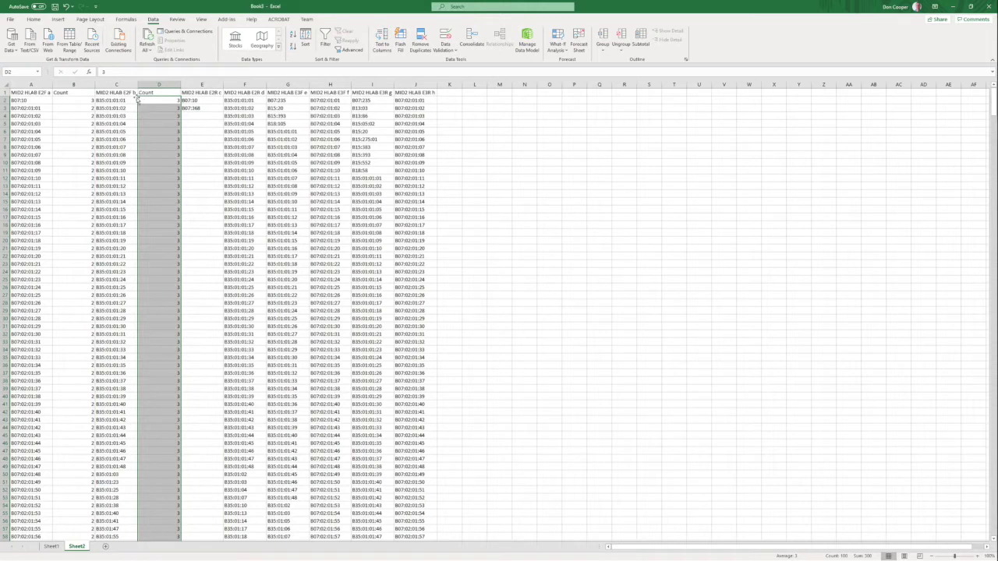
Step: Select allele cells C2:C23, B35:01:01:01 through B35:01:01:22, in Sheet2
{"action": "left_click", "coordinate": [130, 100]}
{"action": "left_click_drag", "start_coordinate": [129, 115], "coordinate": [128, 262]}
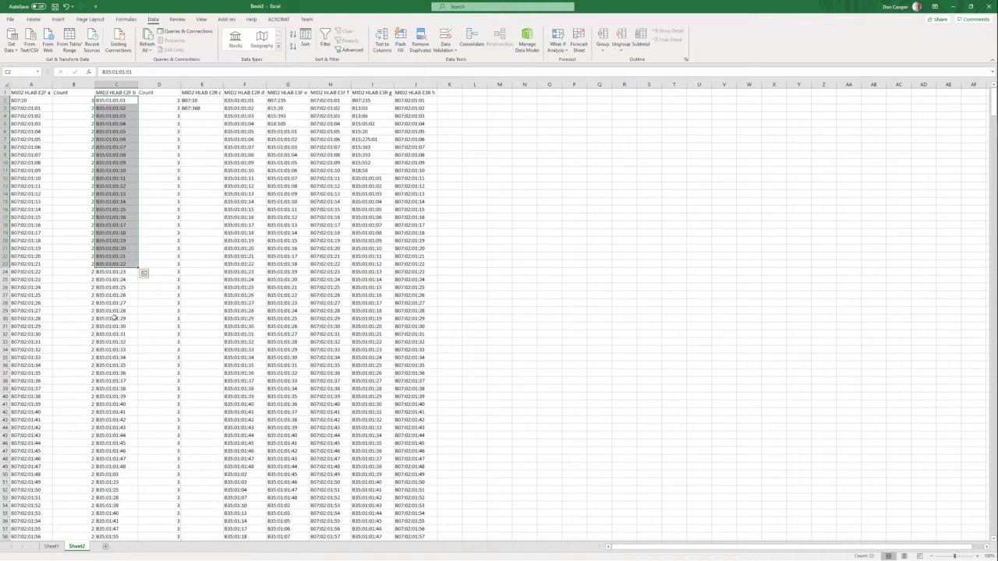
Step: Switch to PSPad's Steps.txt and follow its ebi.ac.uk ambig.html link to the IMGT ambiguity page
{"action": "key", "text": "super+Tab"}
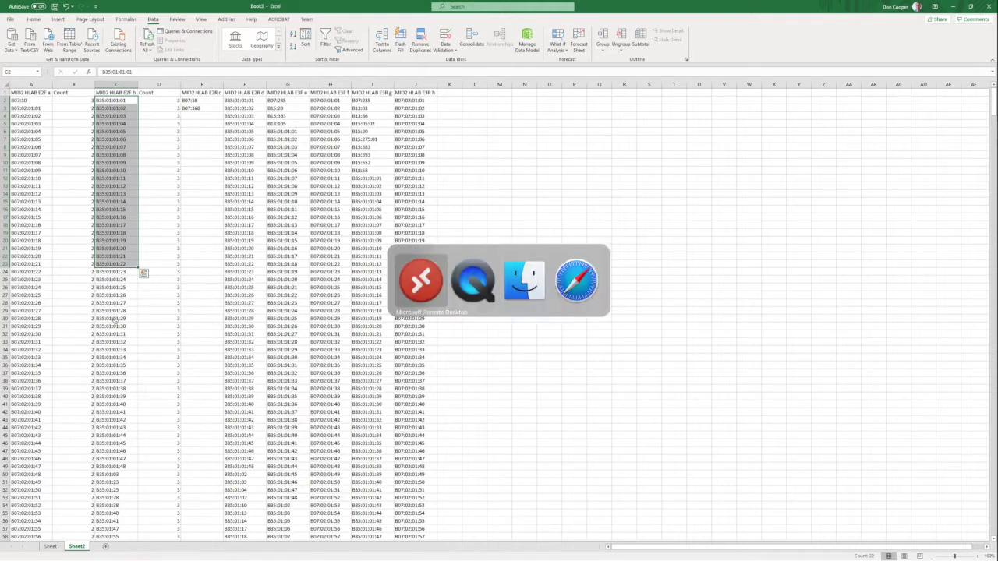
{"action": "key", "text": "super"}
{"action": "key", "text": "super+Tab"}
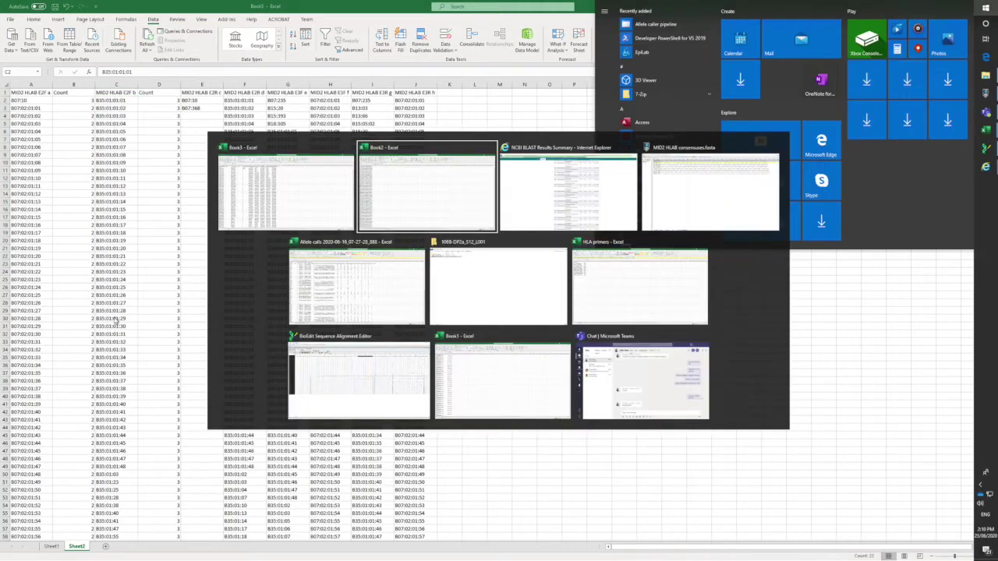
{"action": "key", "text": "Right"}
{"action": "key", "text": "Right"}
{"action": "key", "text": "Return"}
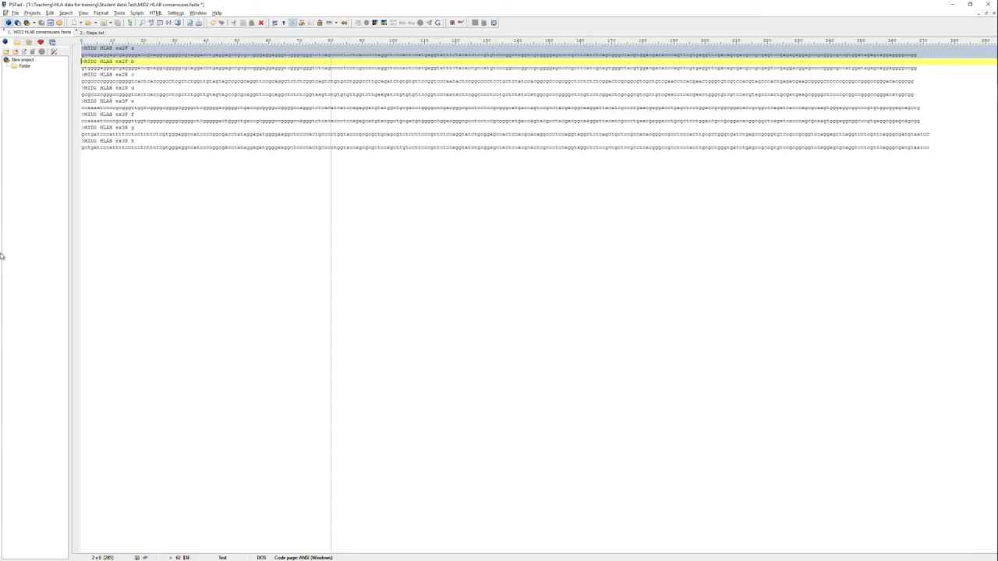
{"action": "left_click", "coordinate": [82, 33]}
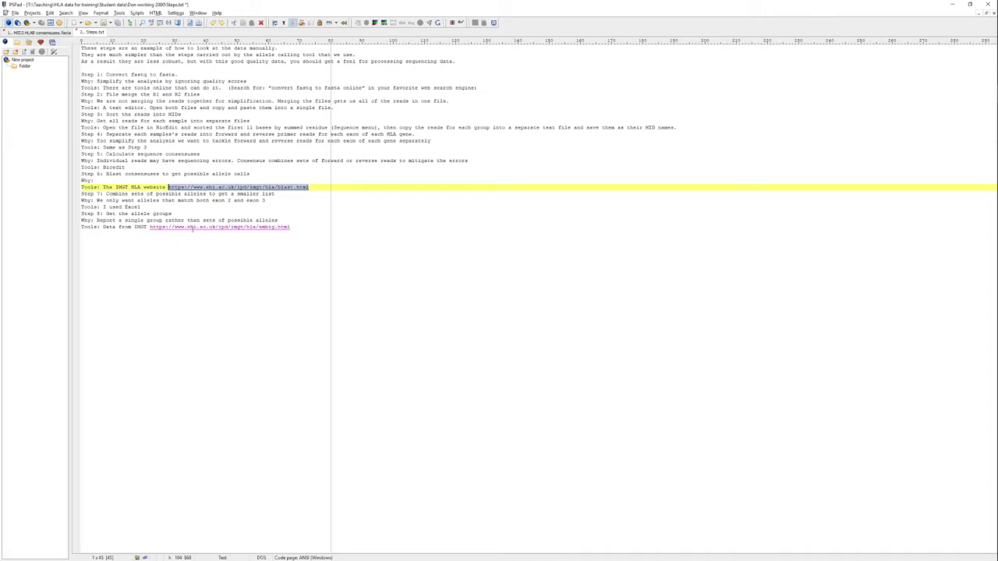
{"action": "left_click", "coordinate": [193, 226], "text": "ctrl"}
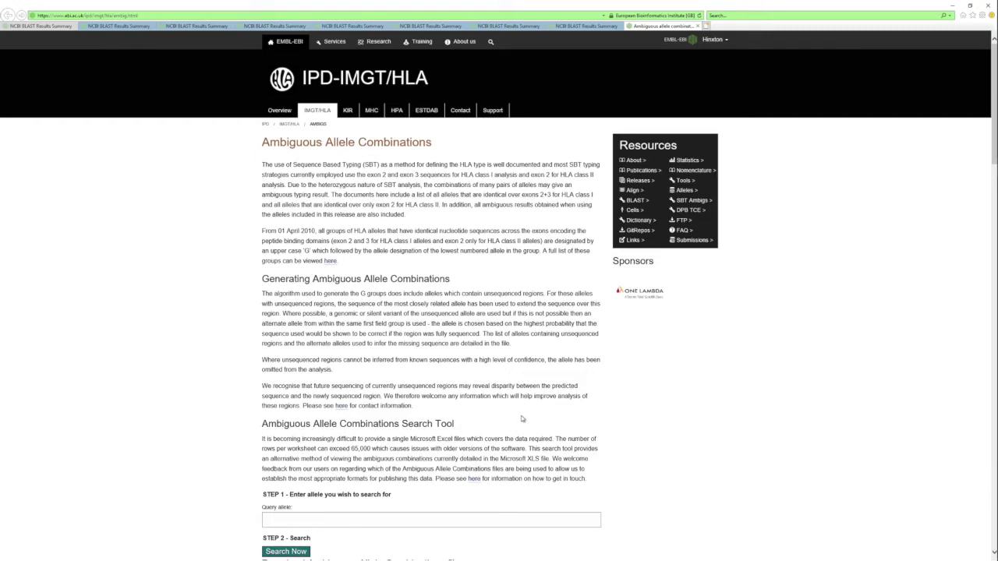
Step: Download the release 3.40.0 workbook ambiguity_v3400.xlsx and open it directly in Excel
{"action": "scroll", "coordinate": [522, 418], "scroll_direction": "down", "scroll_amount": 7}
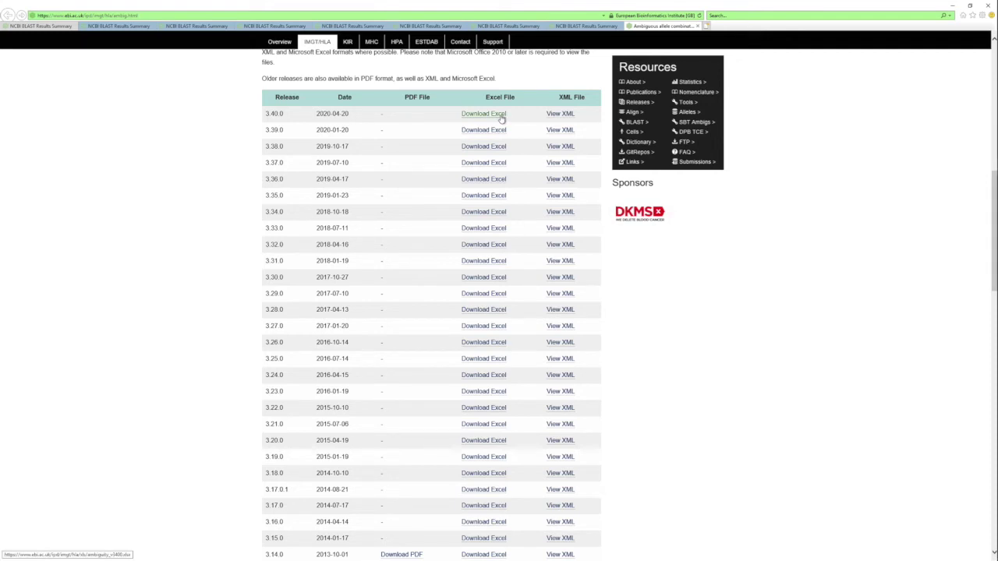
{"action": "left_click", "coordinate": [502, 116]}
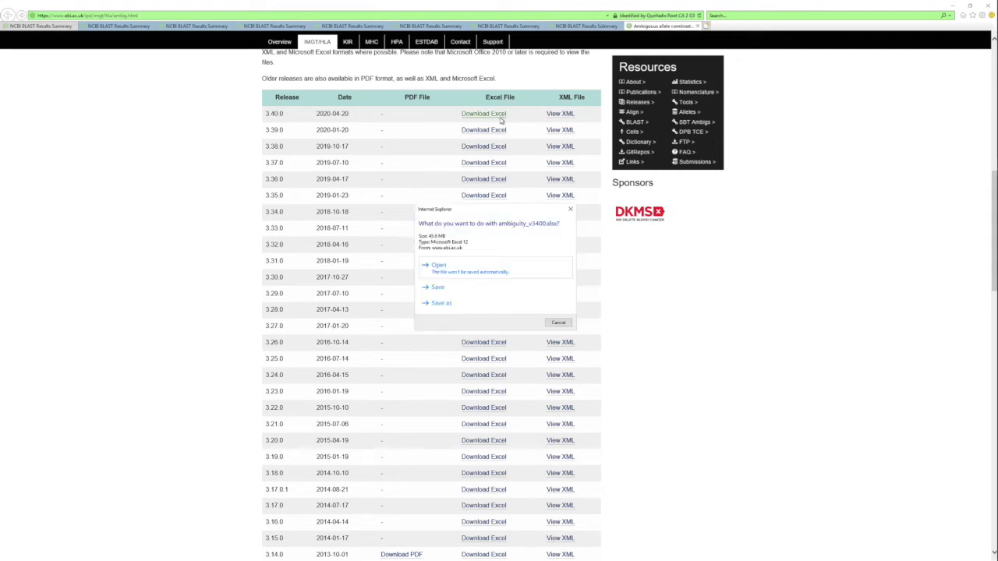
{"action": "left_click", "coordinate": [450, 268]}
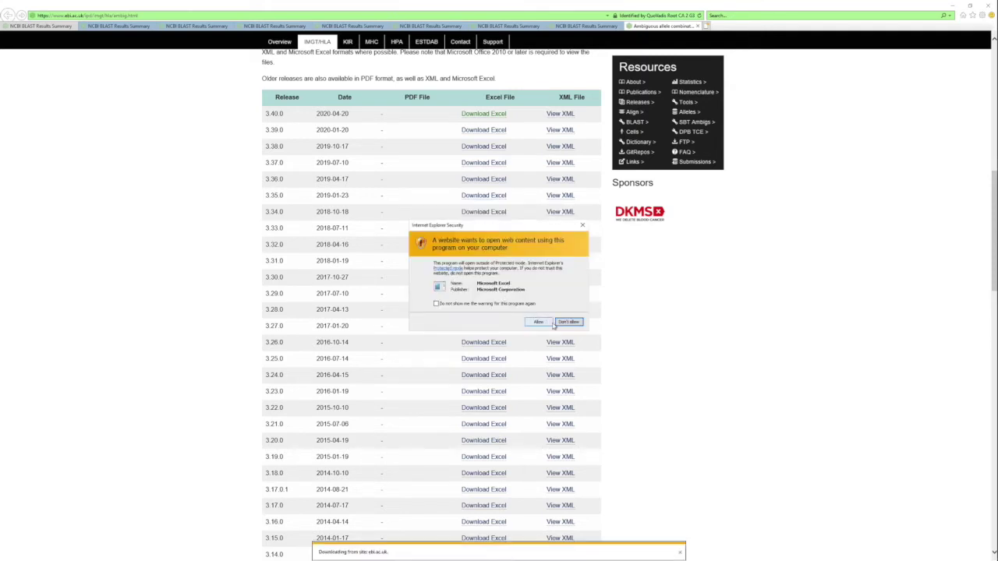
{"action": "left_click", "coordinate": [547, 324]}
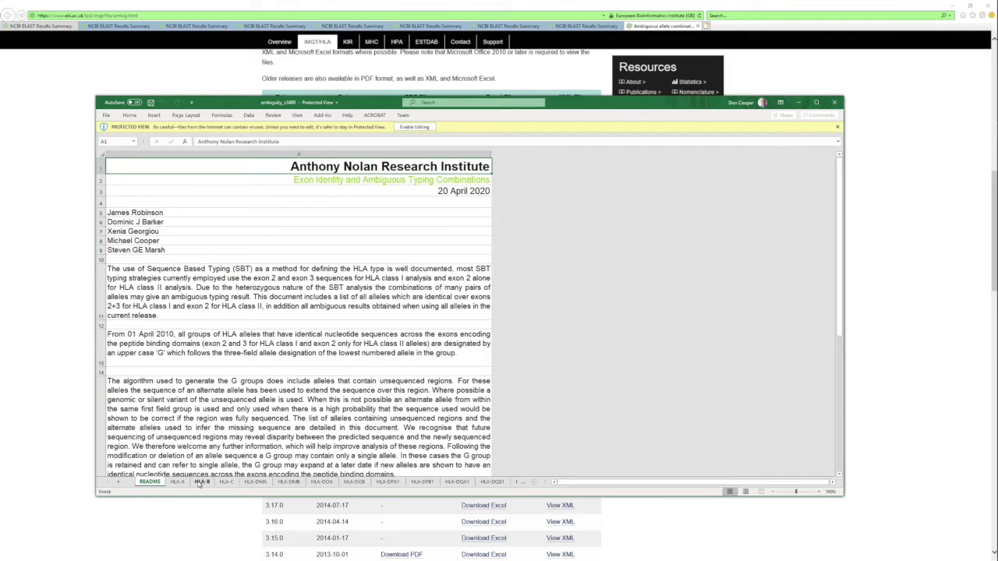
Step: Show the HLA-B sheet, select the G group codes in A7:A23, then return to Book3
{"action": "left_click", "coordinate": [200, 483]}
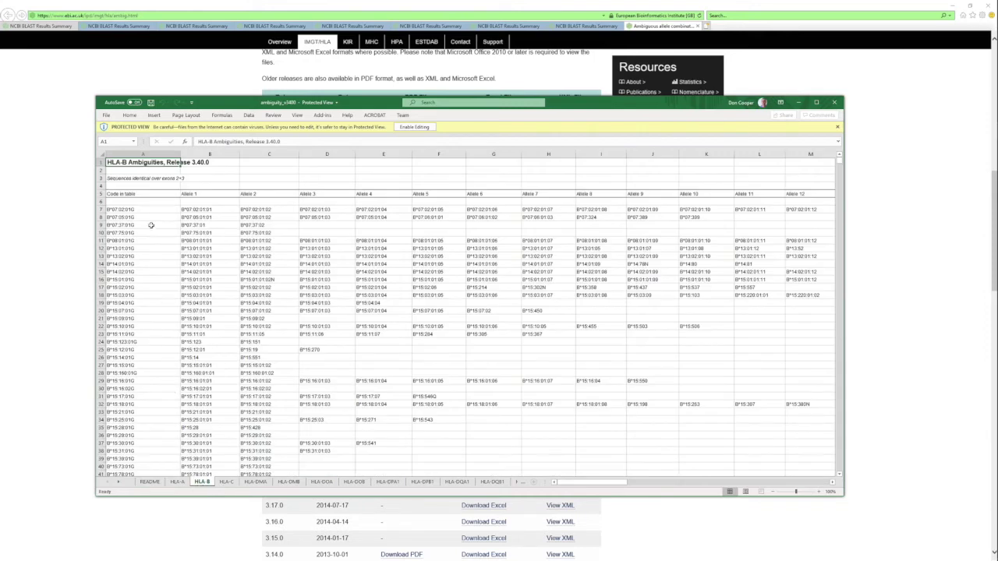
{"action": "left_click_drag", "start_coordinate": [148, 209], "coordinate": [147, 459]}
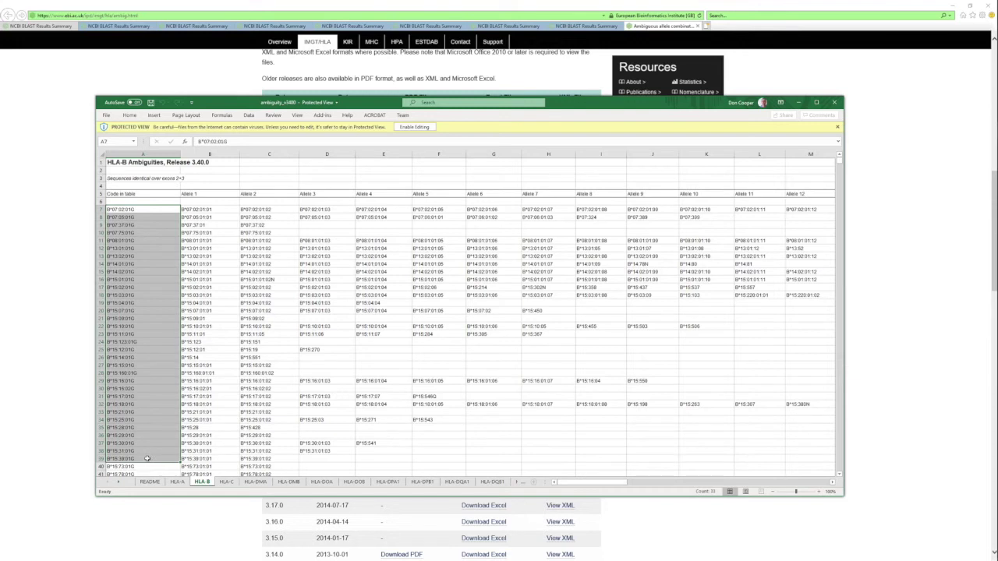
{"action": "key", "text": "alt+Tab"}
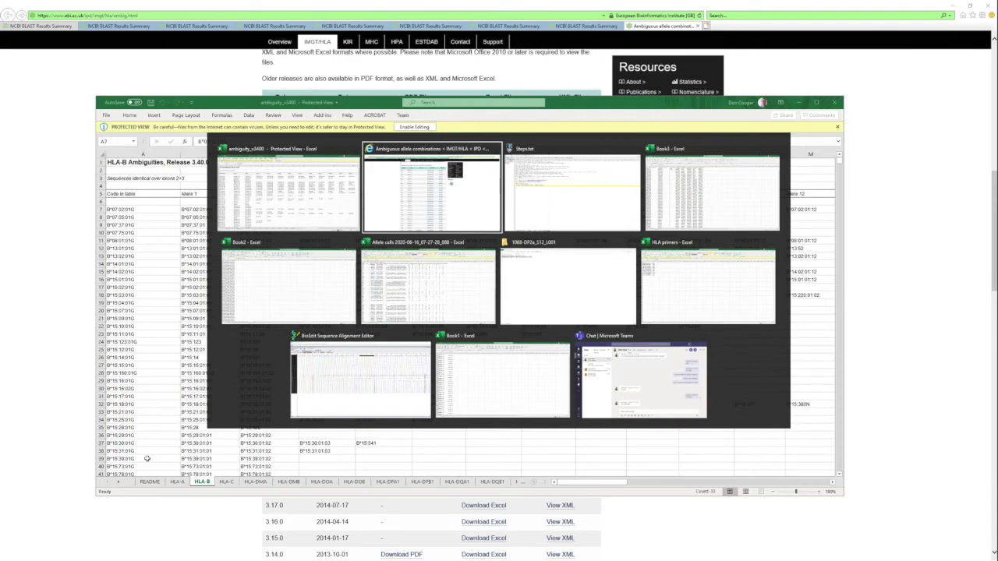
{"action": "key", "text": "alt+Tab"}
{"action": "key", "text": "alt+Tab"}
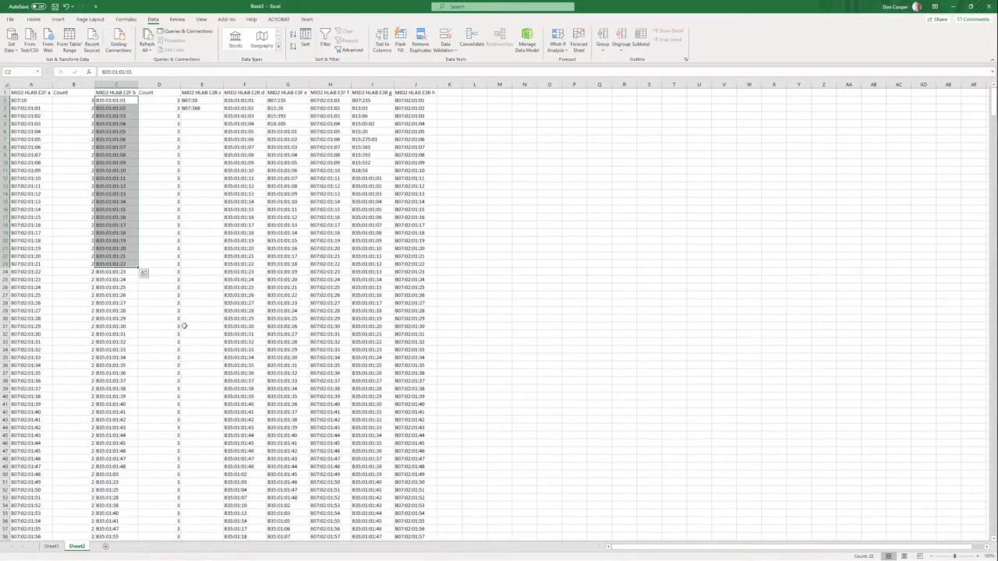
Step: Select allele name B35:01:01:01 from C2 in the formula bar, then return to the ambiguity workbook
{"action": "left_click", "coordinate": [234, 101]}
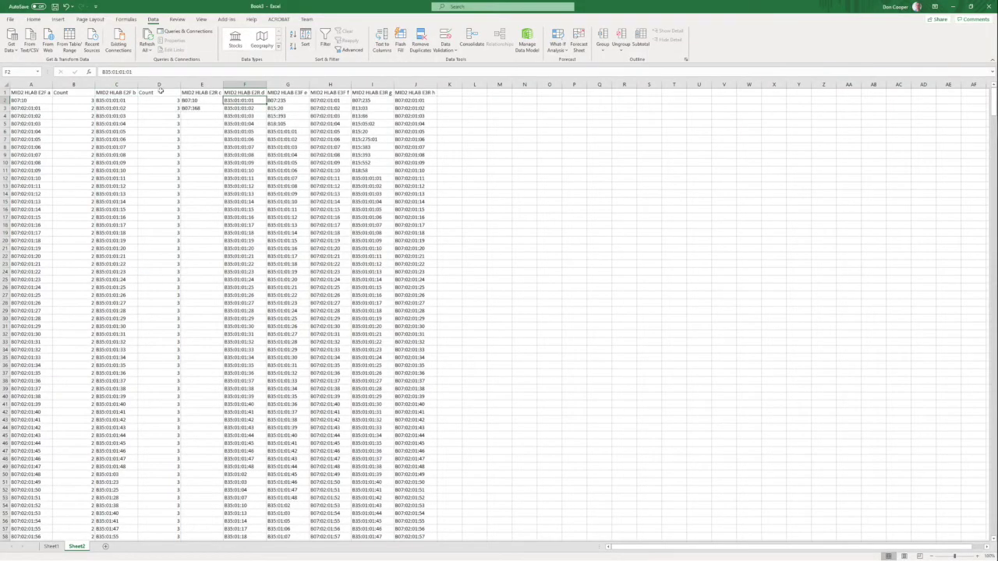
{"action": "left_click", "coordinate": [122, 101]}
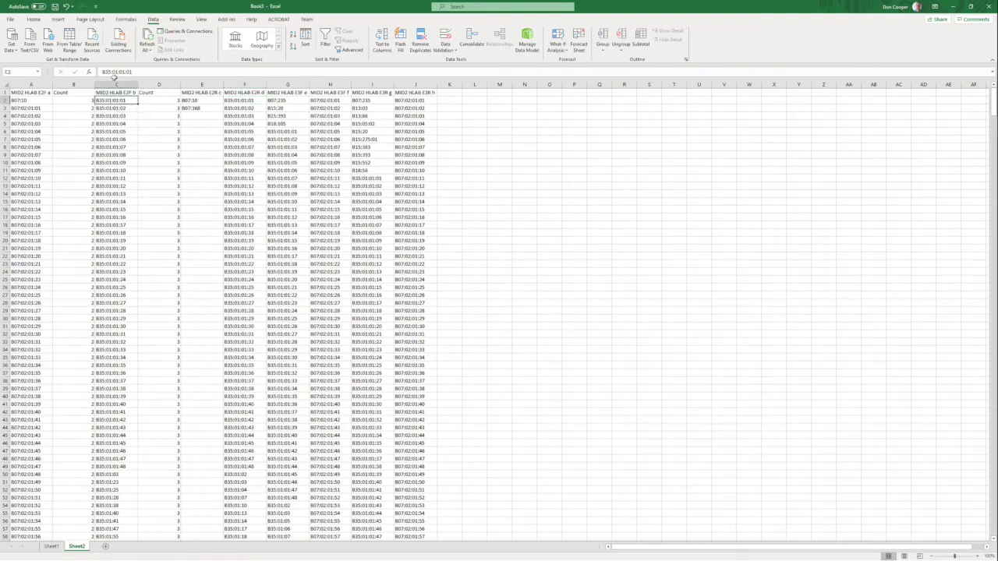
{"action": "left_click", "coordinate": [125, 72]}
{"action": "double_click", "coordinate": [126, 72]}
{"action": "key", "text": "ctrl+c"}
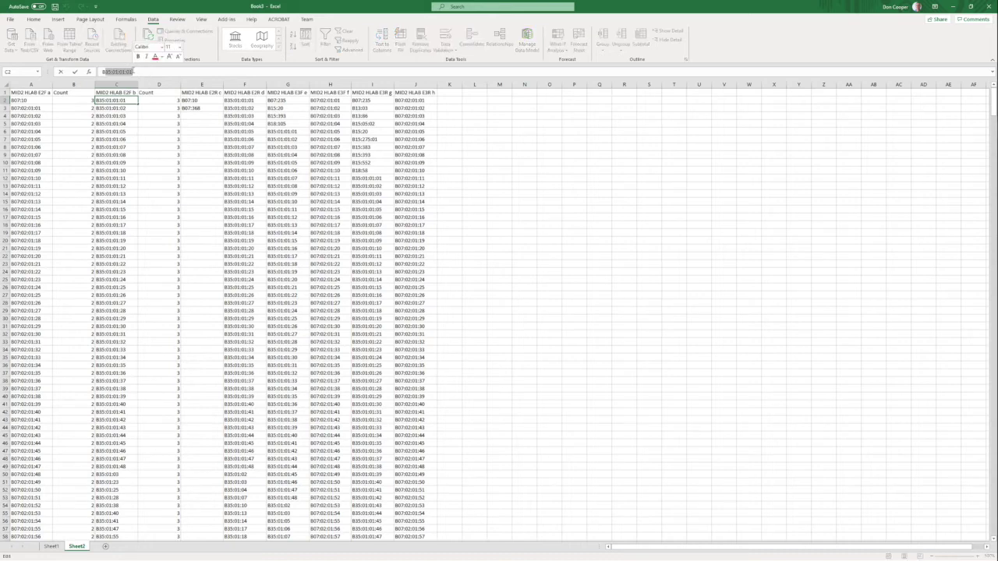
{"action": "key", "text": "alt+Tab"}
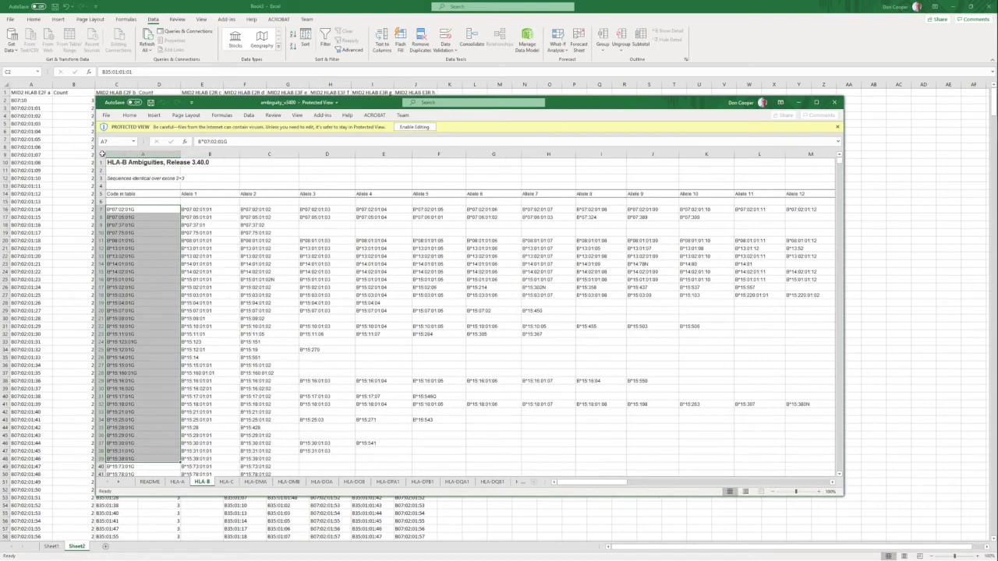
Step: Search the whole HLA-B sheet for 35:01:01:01, landing on B57 in the B*35:01:01G row
{"action": "left_click", "coordinate": [101, 154]}
{"action": "key", "text": "ctrl+f"}
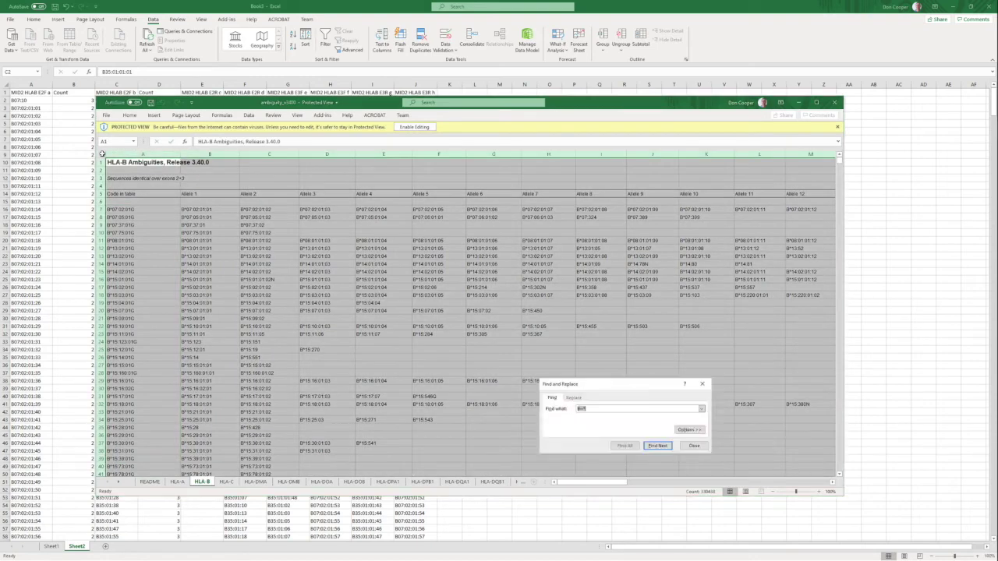
{"action": "key", "text": "ctrl+v"}
{"action": "left_click", "coordinate": [657, 445]}
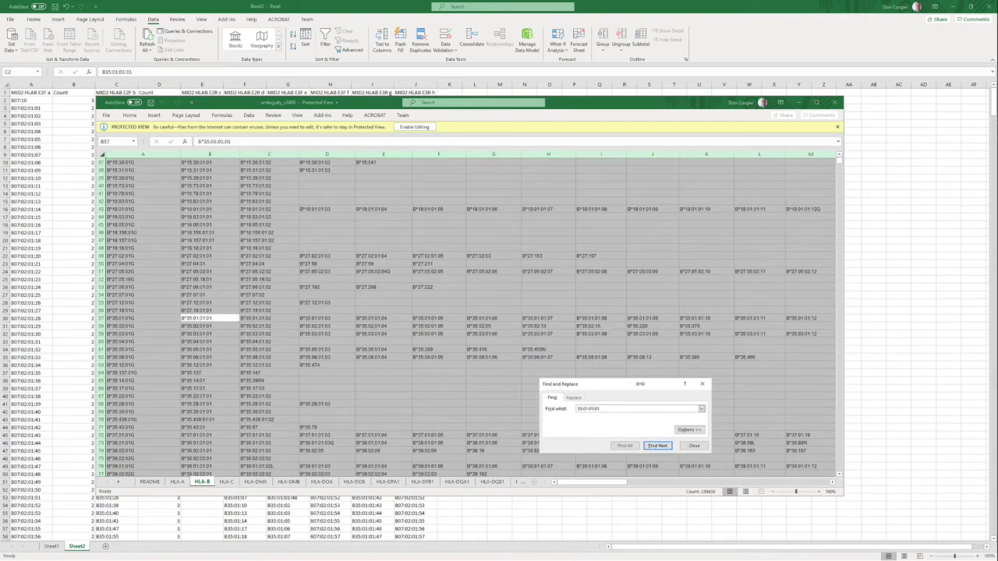
{"action": "left_click", "coordinate": [702, 383]}
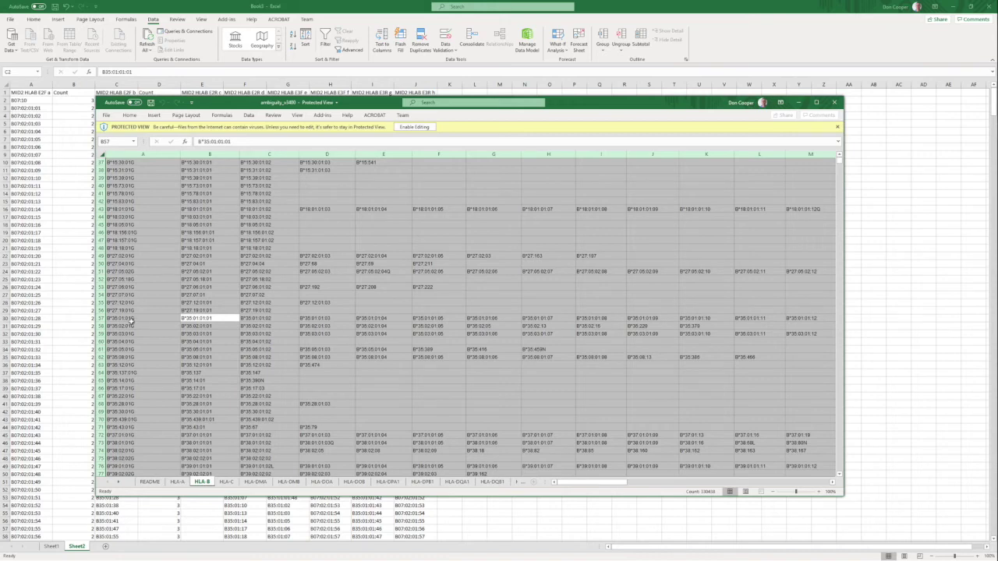
{"action": "left_click", "coordinate": [205, 318]}
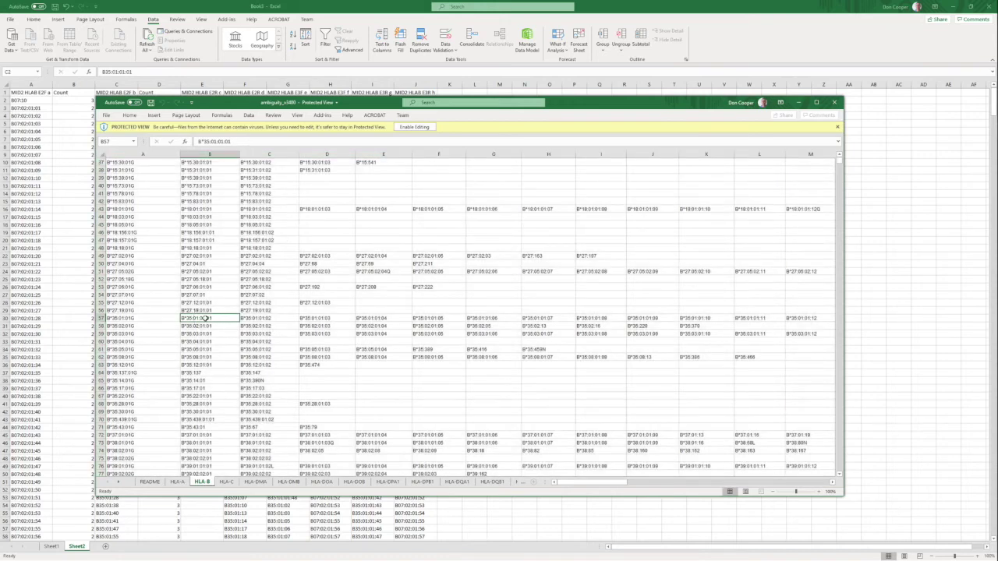
Step: Select row 57's B*35:01:01G alleles out to column CQ, then go back to the comparison workbook
{"action": "key", "text": "ctrl+shift+Right"}
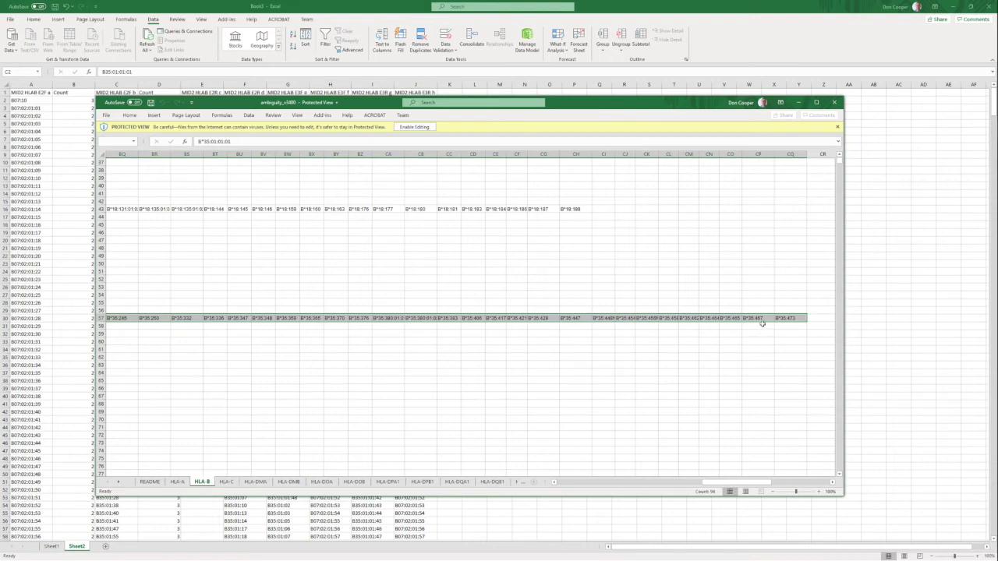
{"action": "key", "text": "alt+Tab"}
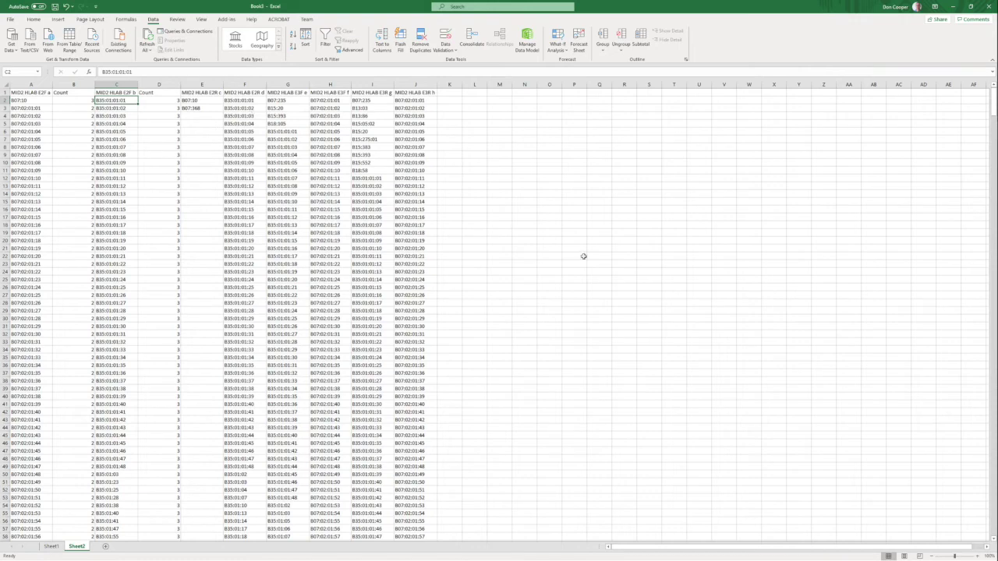
{"action": "scroll", "coordinate": [583, 257], "scroll_direction": "down", "scroll_amount": 3}
Step: Scroll Book3 to row 82 and compare its alleles against the ambiguity table until the count drops to 2
{"action": "scroll", "coordinate": [583, 257], "scroll_direction": "down", "scroll_amount": 20}
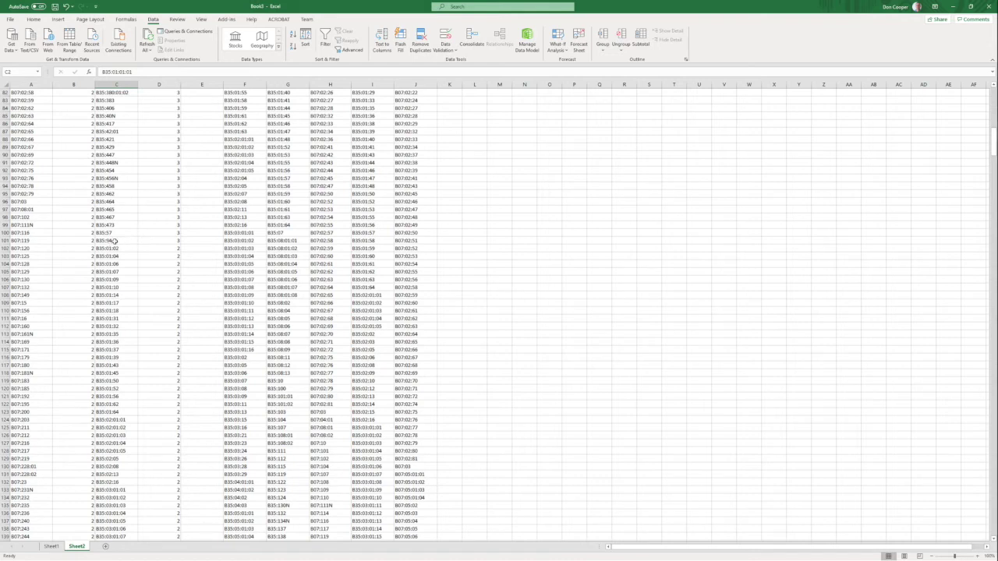
{"action": "key", "text": "alt+Tab"}
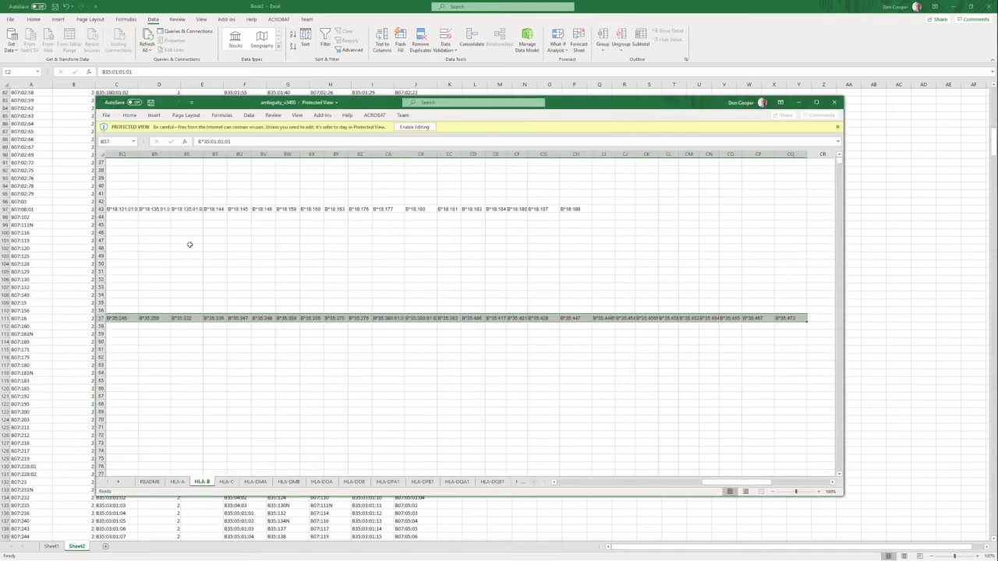
{"action": "key", "text": "alt+Tab"}
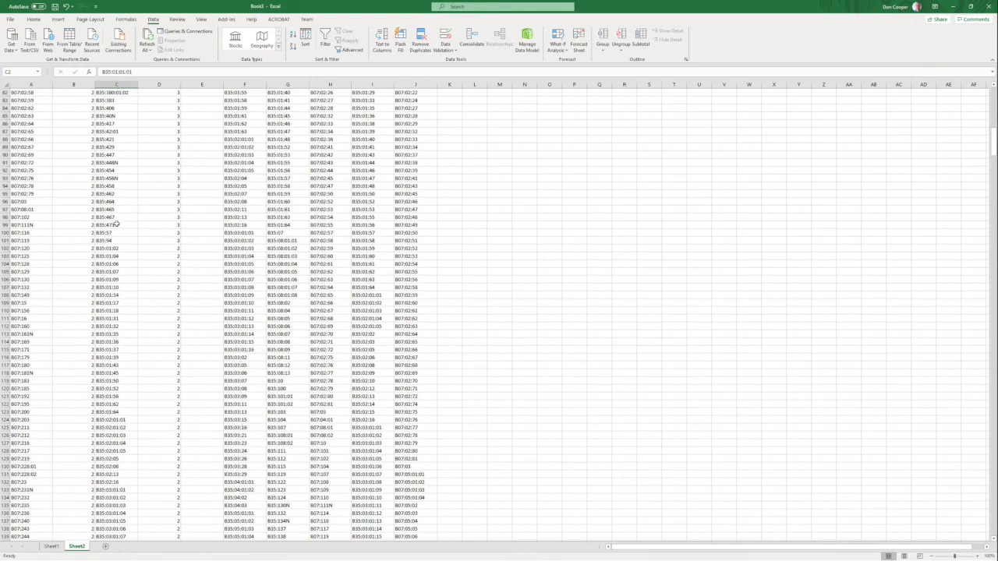
{"action": "key", "text": "alt+Tab"}
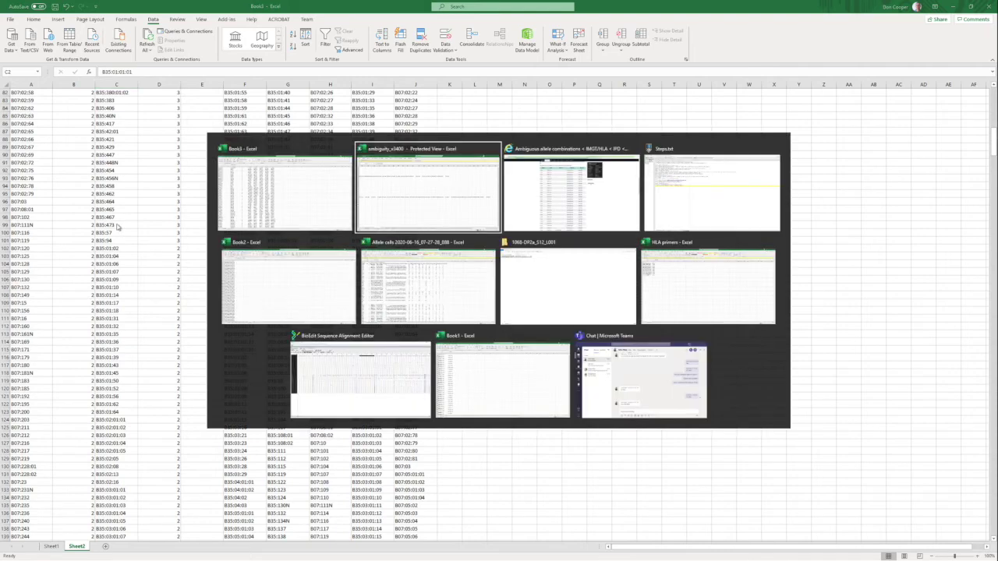
{"action": "key", "text": "alt+shift+Tab"}
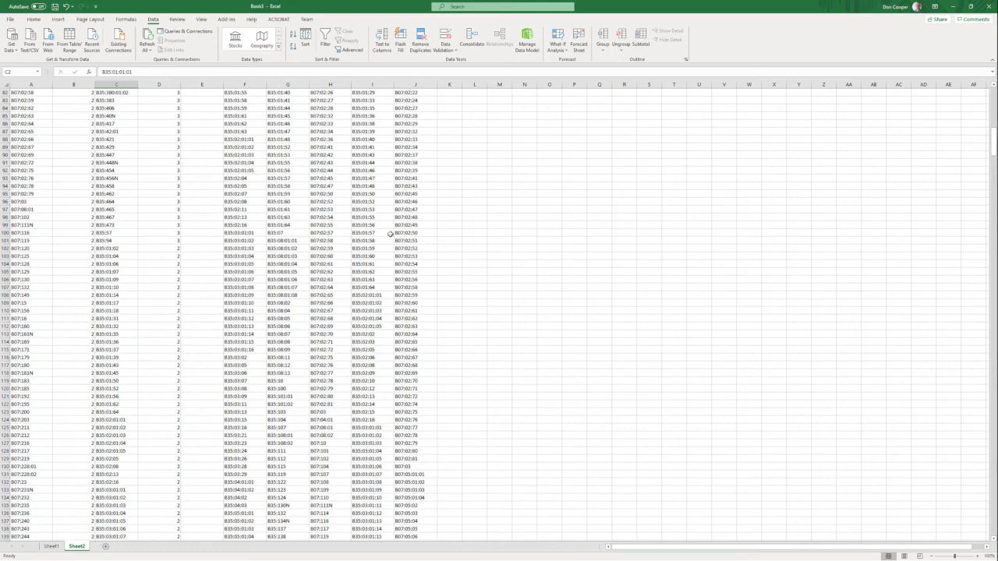
Step: Return to the ambiguity workbook and jump to A57 to read the B*35:01:01G code
{"action": "key", "text": "alt+Tab"}
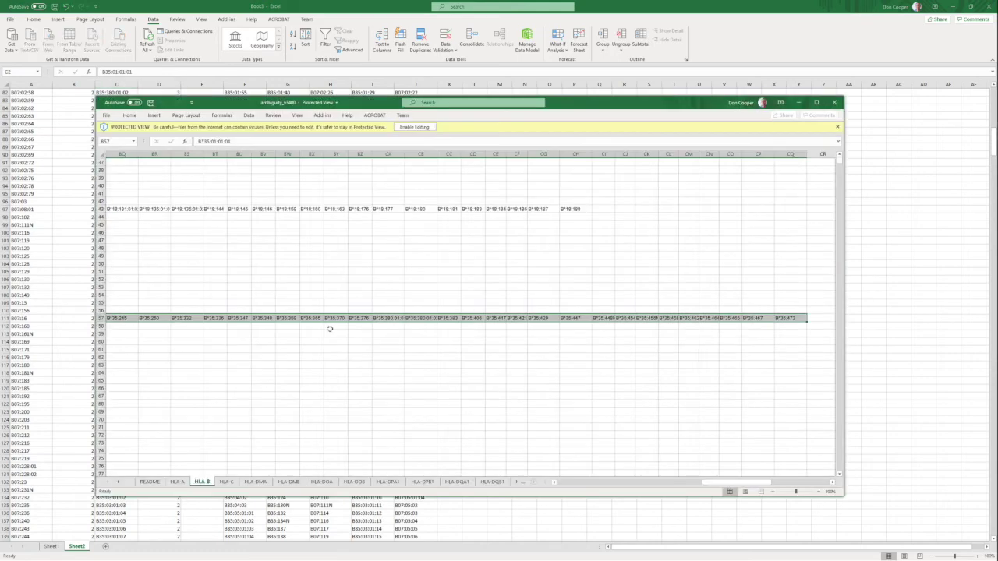
{"action": "key", "text": "Home"}
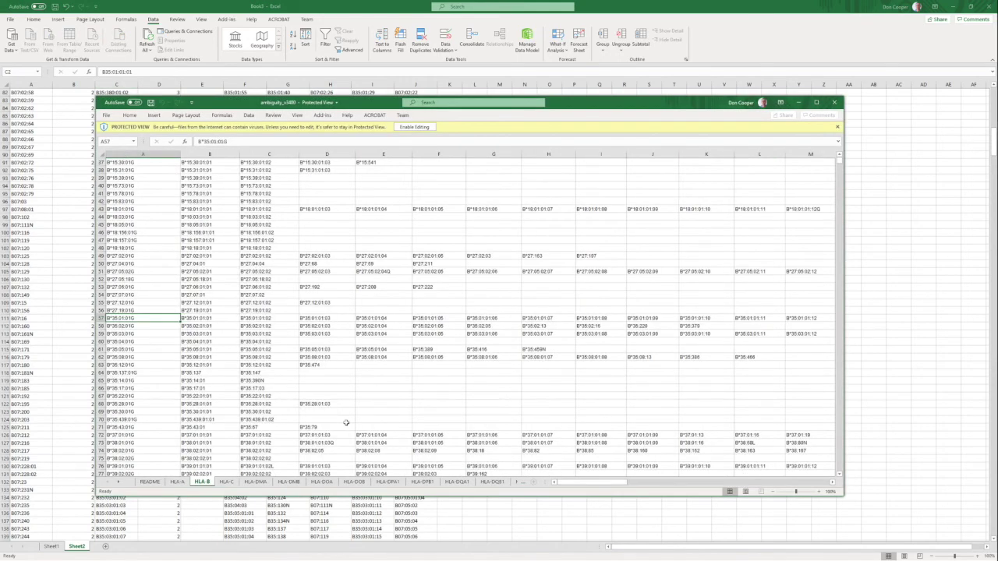